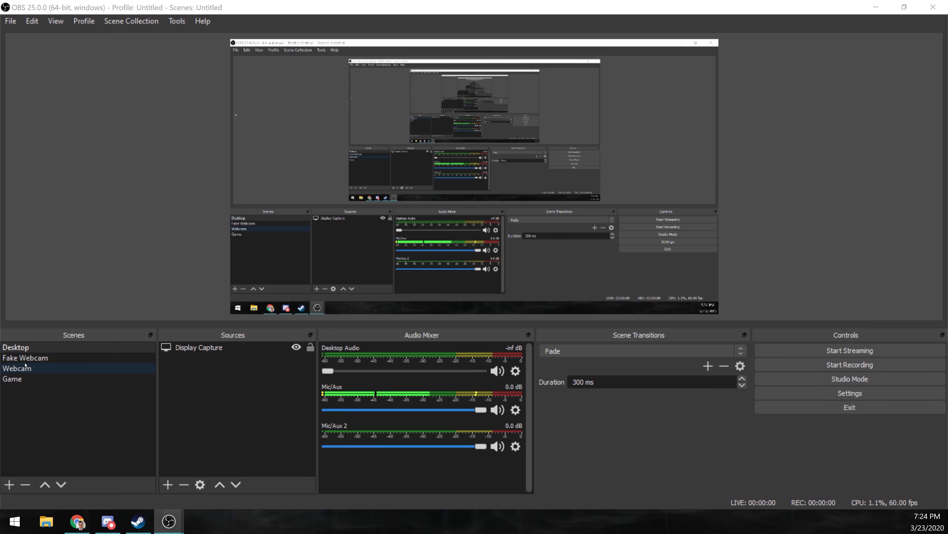
Step: Select the Desktop scene and display the Tools list showing VirtualCam
click(27, 349)
click(175, 25)
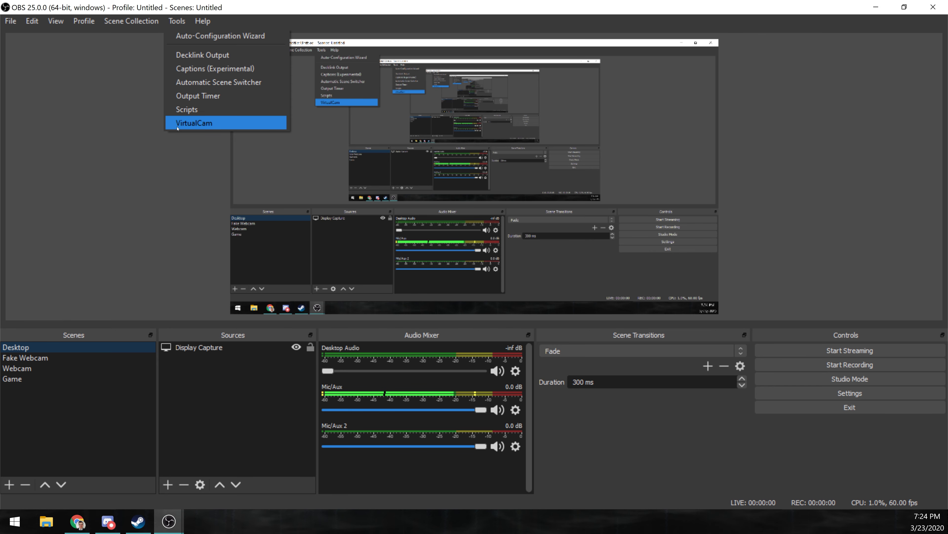
Step: Review the OBS-VirtualCam 2.0.4 plugin page in Chrome, then minimize Chrome to return to OBS
click(77, 521)
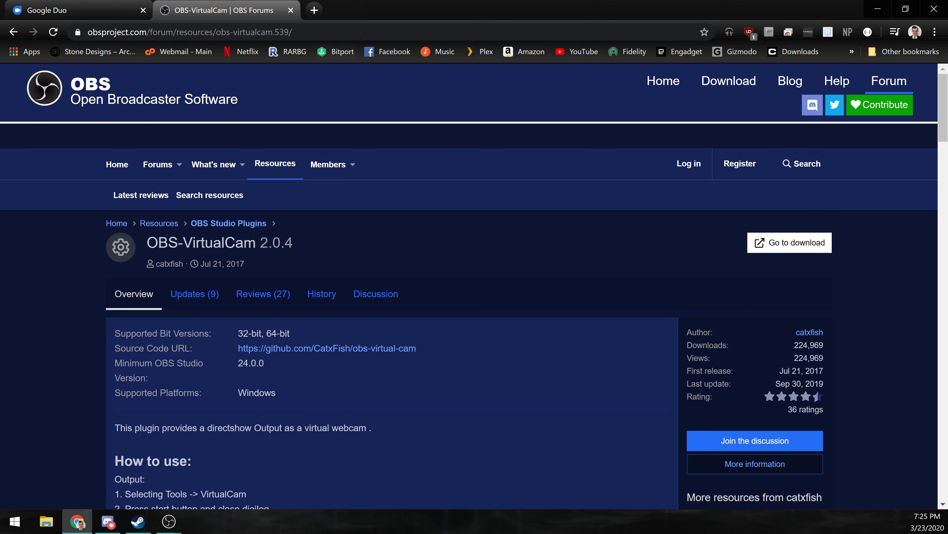
click(877, 9)
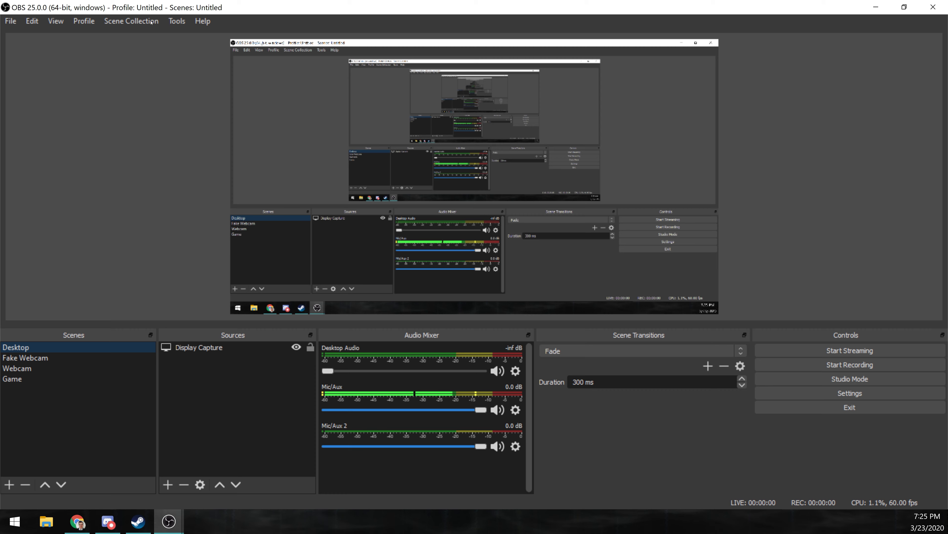
Step: After a glance at Tools, create an empty scene keeping the default name Scene 2
click(177, 22)
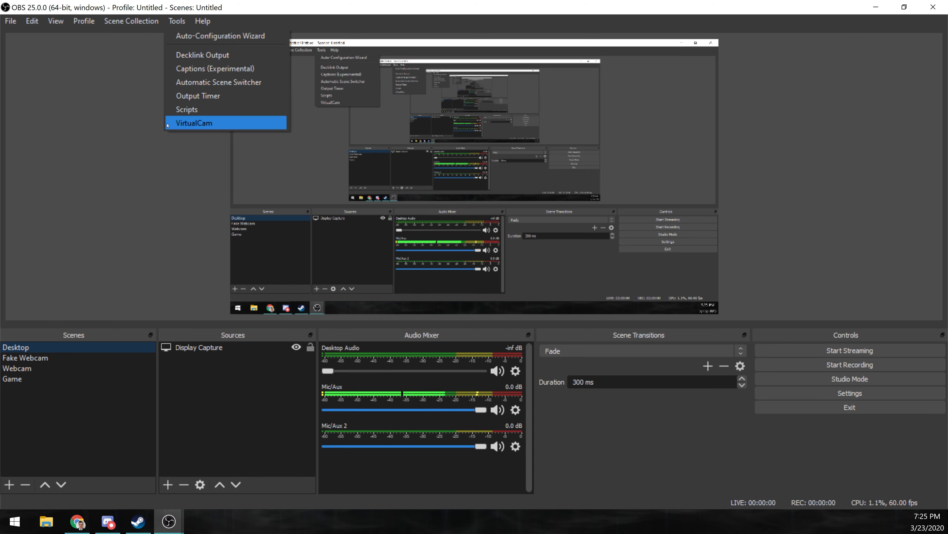
click(131, 212)
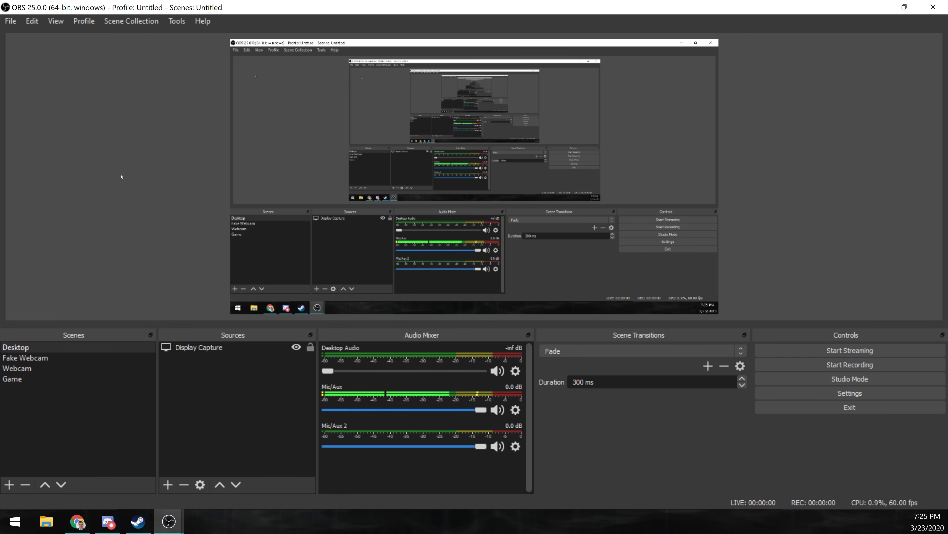
click(8, 484)
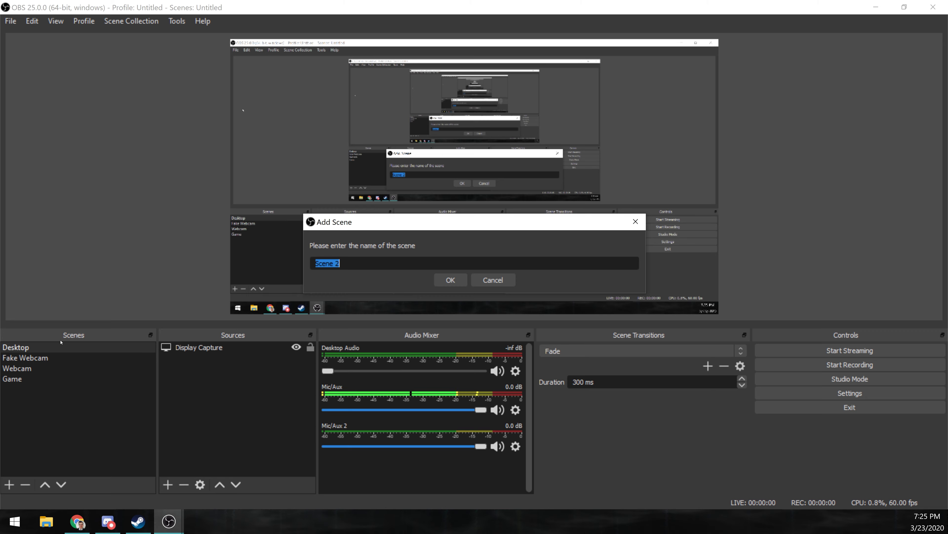
key(Return)
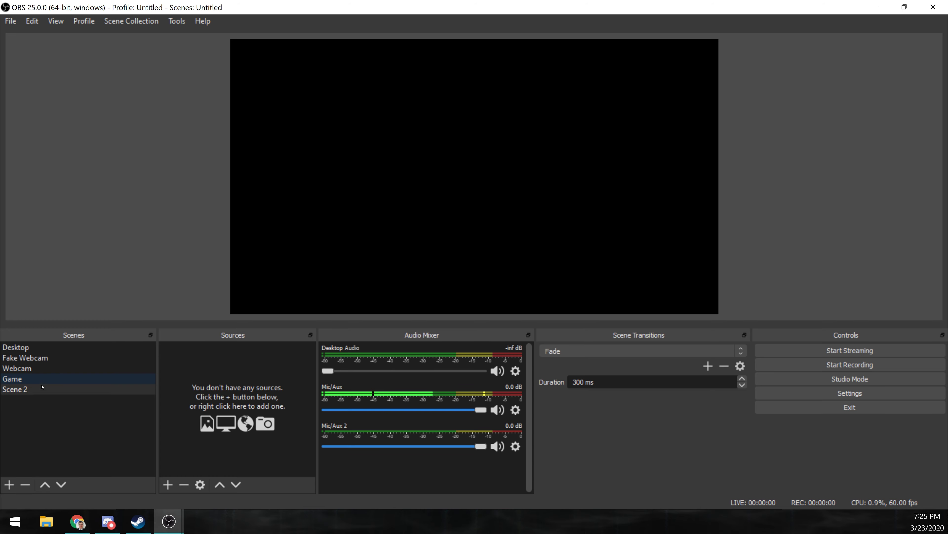
Step: Add a Video Capture Device source for the Logitech webcam to Scene 2 with default properties
click(168, 484)
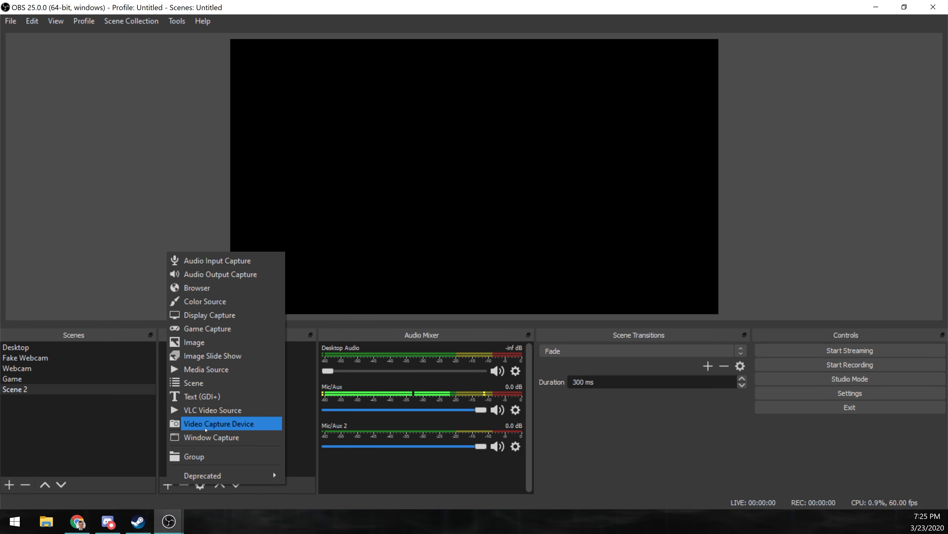
click(206, 429)
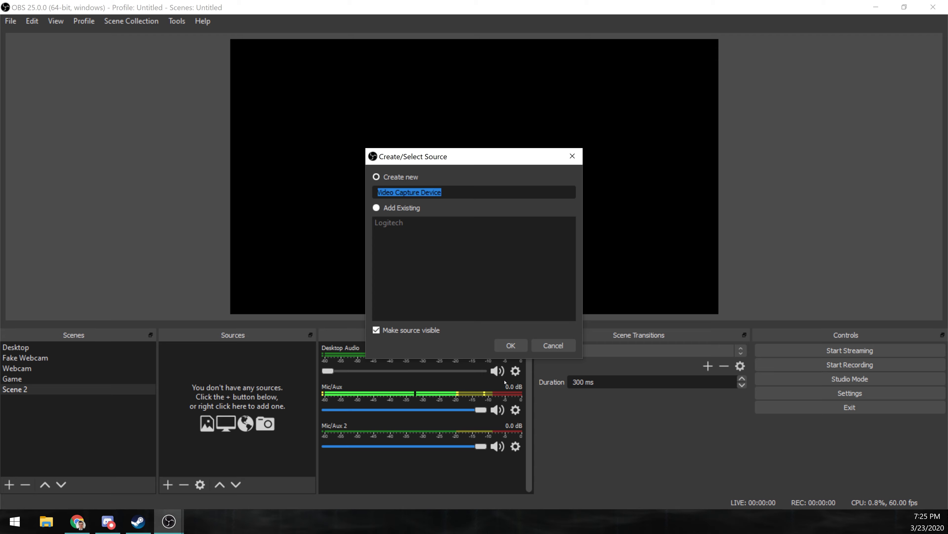
click(510, 345)
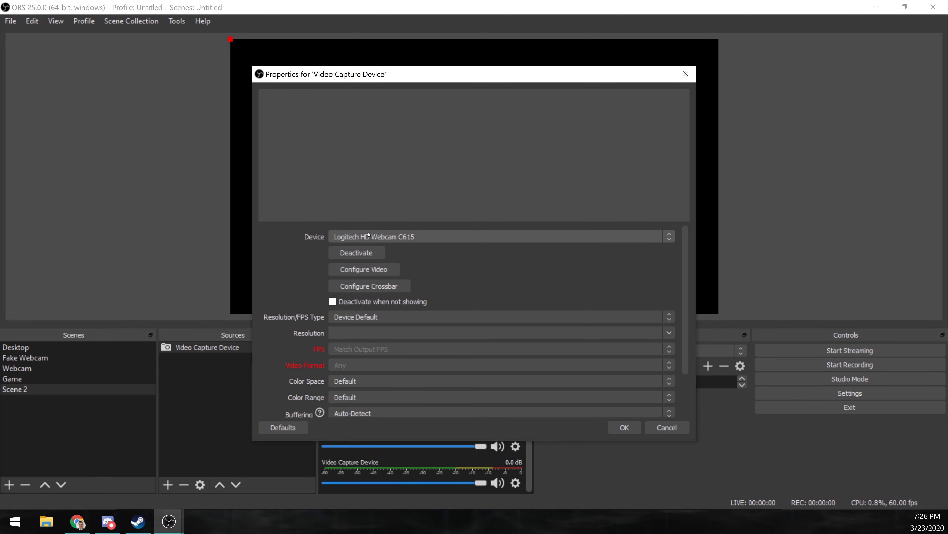
click(624, 427)
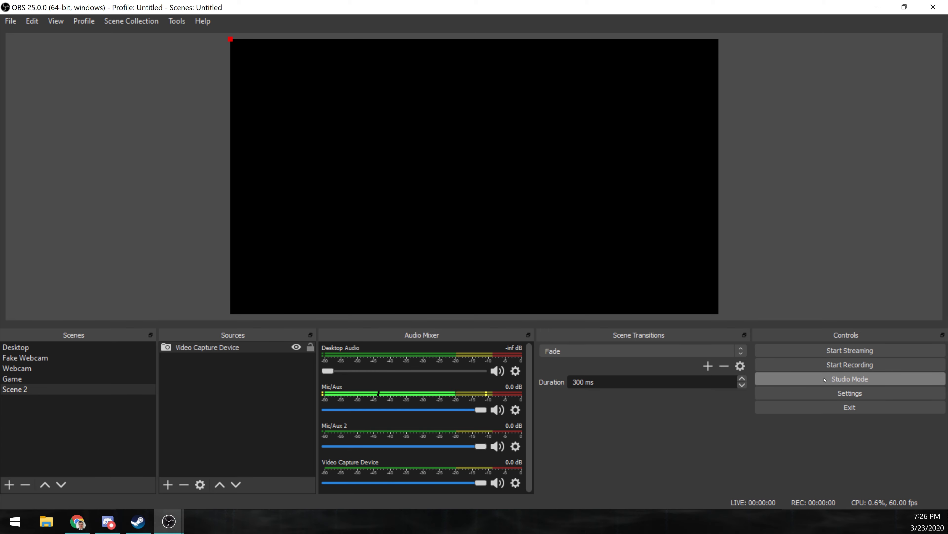
Step: After a glance at Tools, show the Fake Webcam scene playing its prerecorded Media Source
click(177, 21)
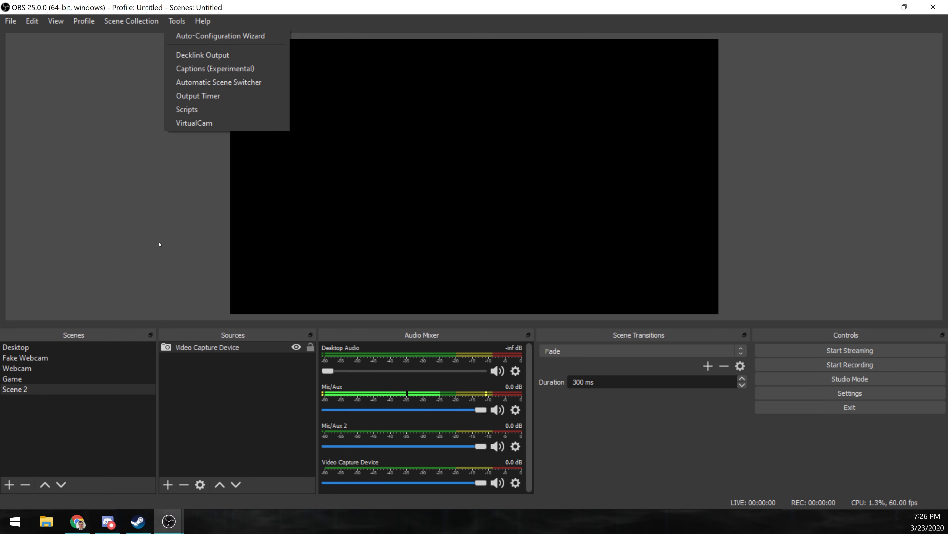
click(175, 237)
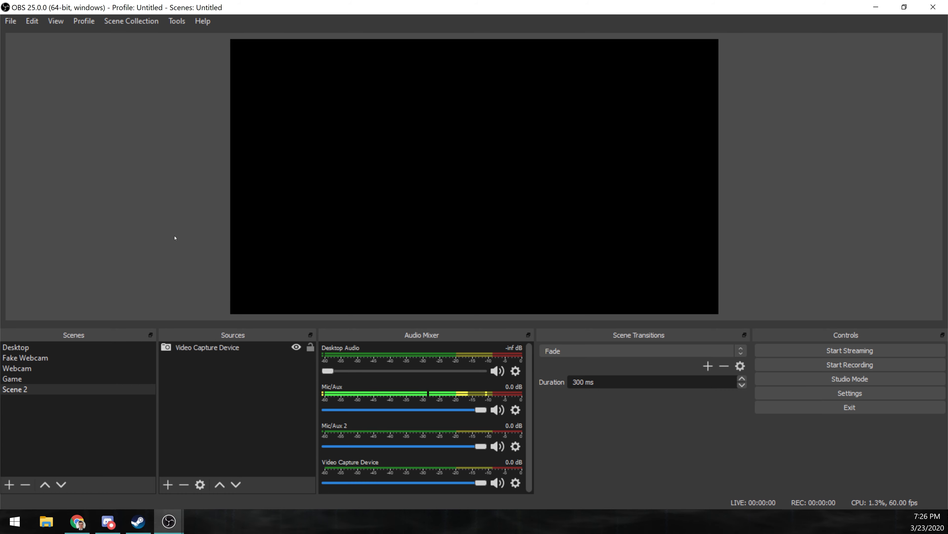
click(28, 358)
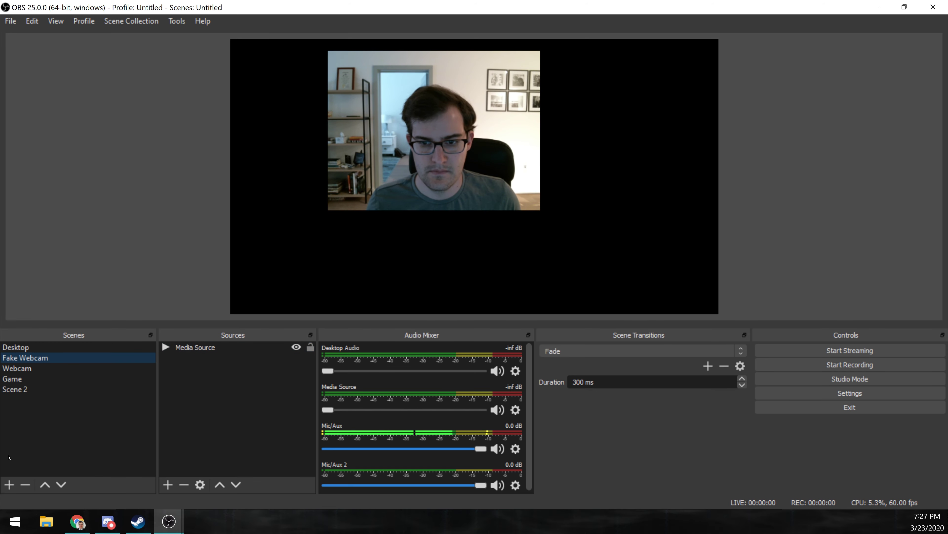
Step: Create Scene 3 and add a Video Capture Device 2 source for the Logitech webcam
click(9, 485)
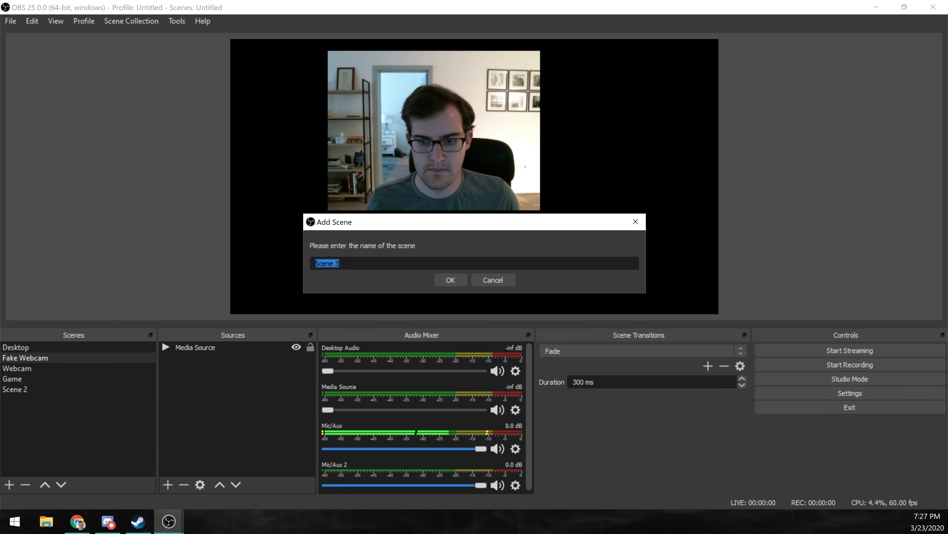
click(450, 280)
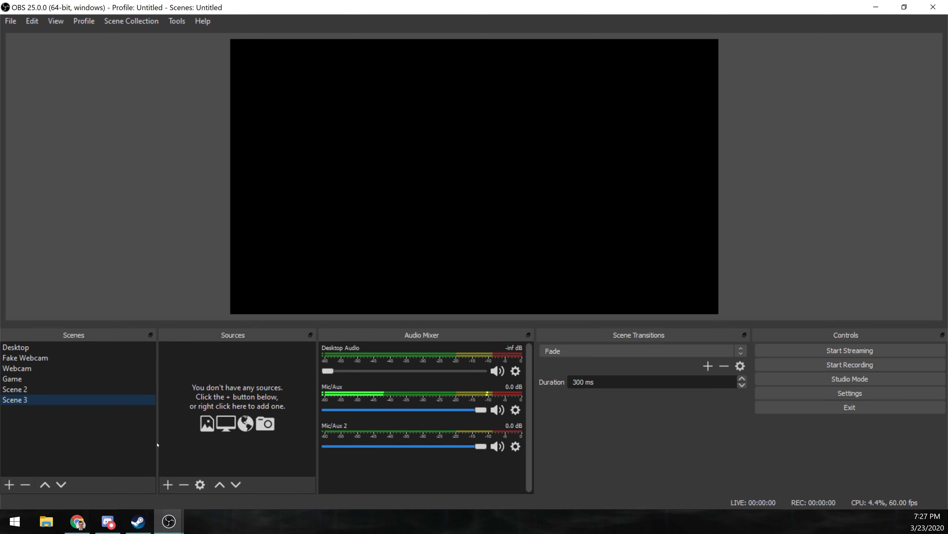
click(168, 484)
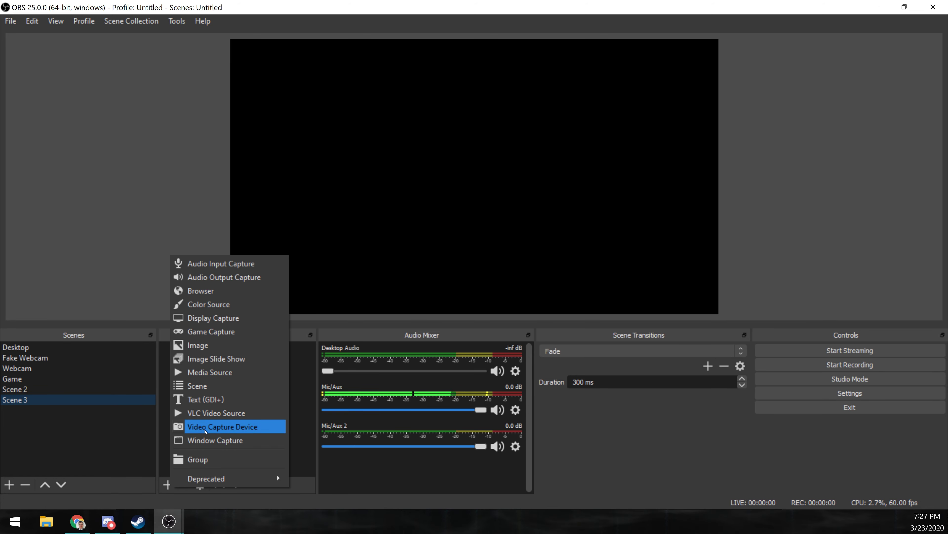
click(206, 429)
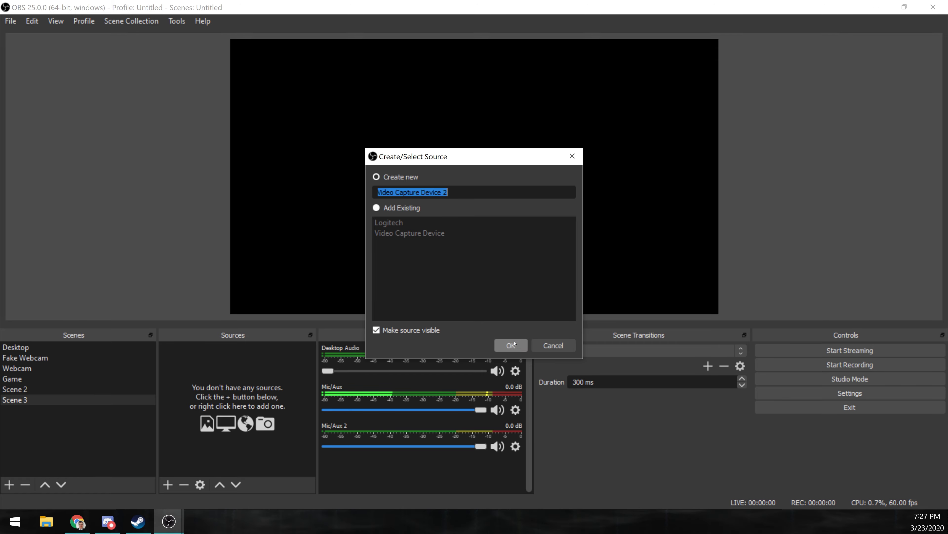
click(518, 343)
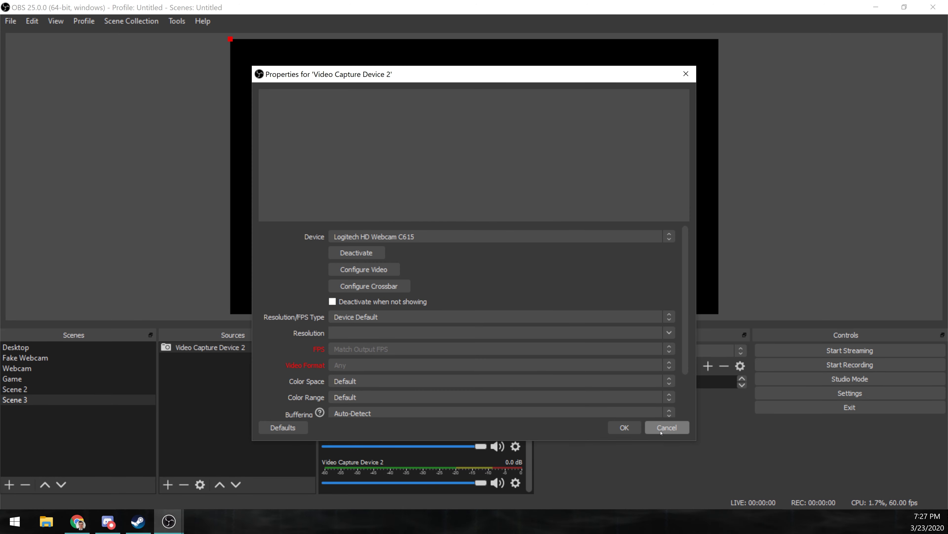
click(627, 428)
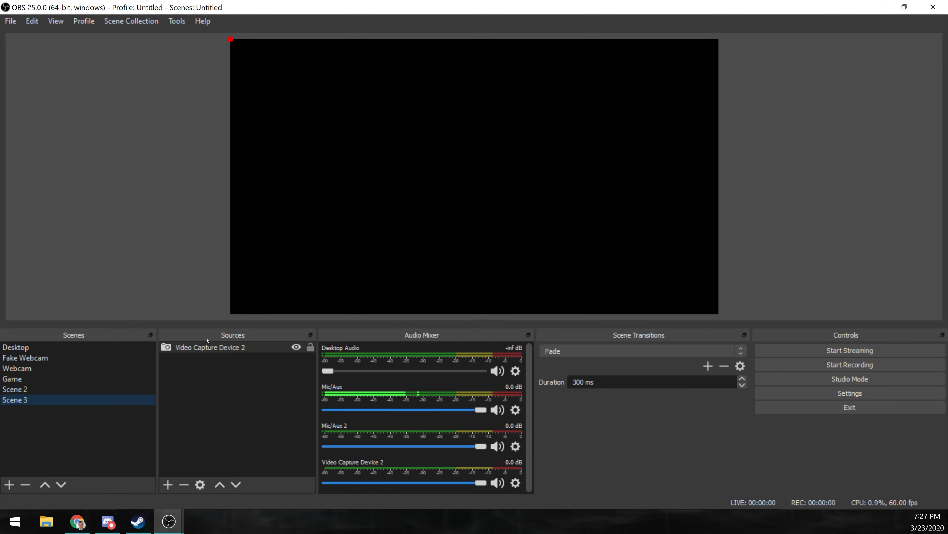
Step: Check the Fake Webcam scene's Media Source, then return to Scene 3 to add another source
click(31, 361)
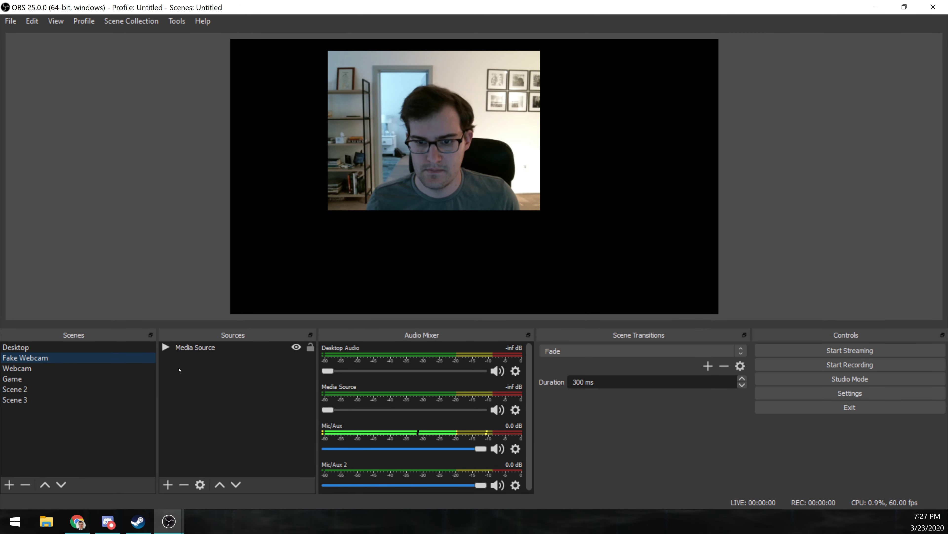
click(205, 350)
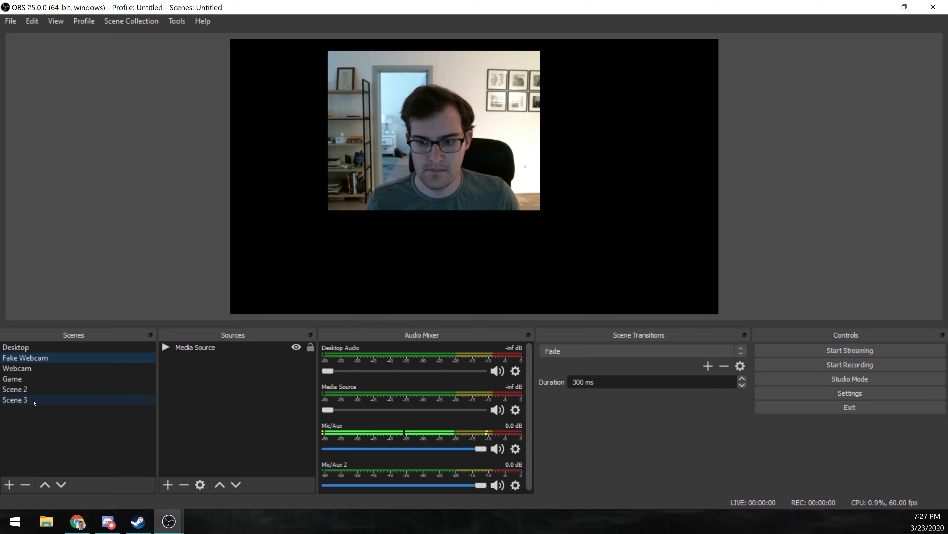
click(33, 400)
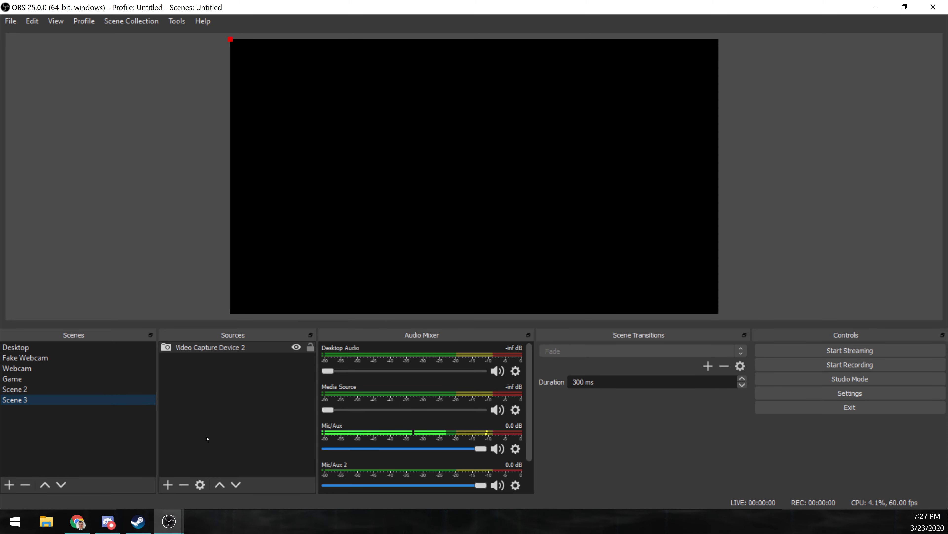
click(168, 484)
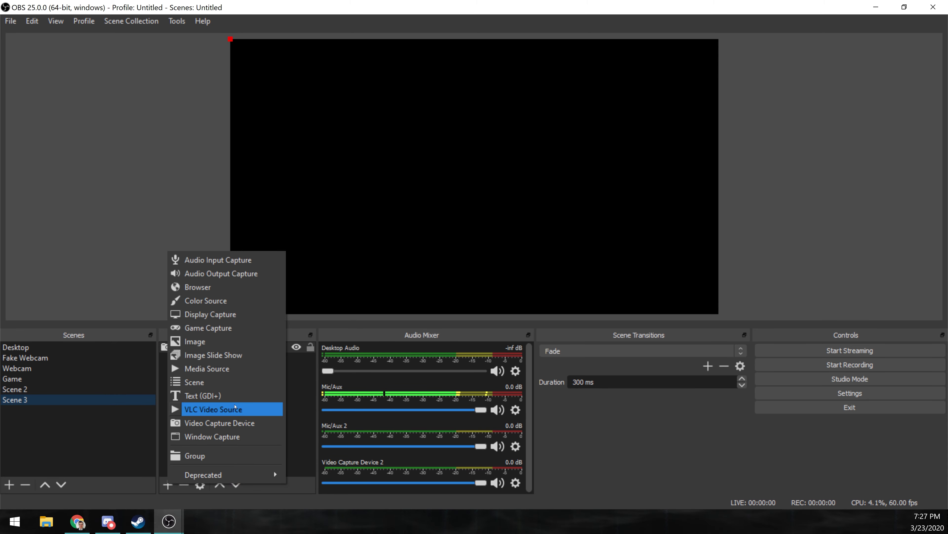
click(216, 370)
click(510, 346)
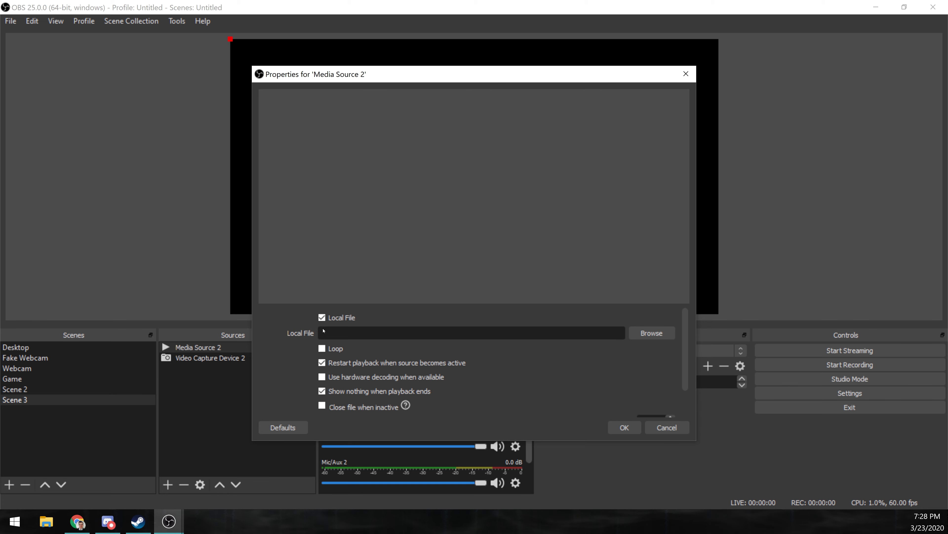
click(640, 336)
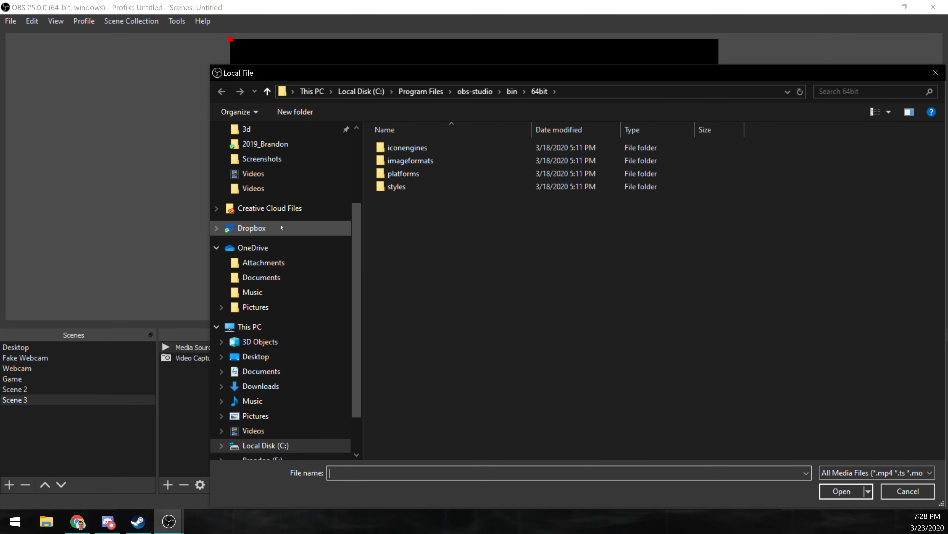
click(255, 357)
click(818, 175)
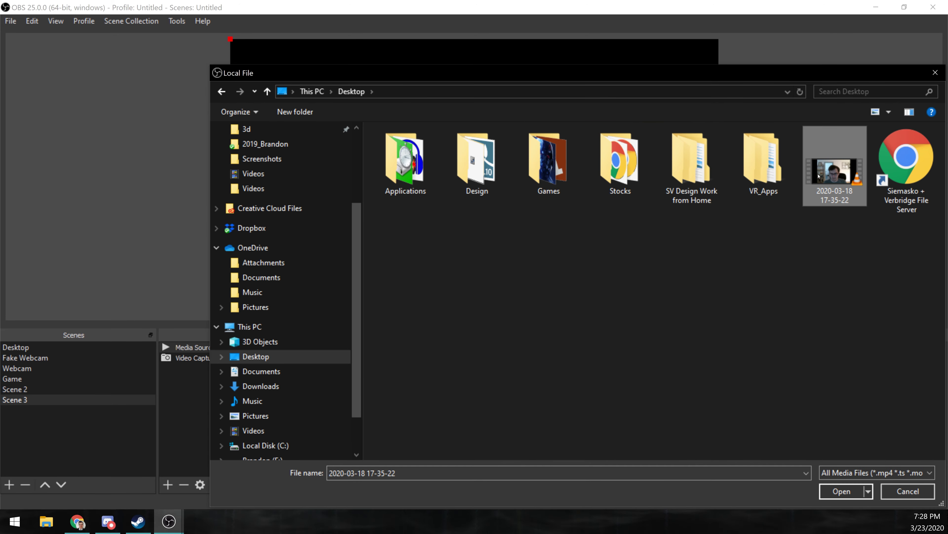
click(843, 492)
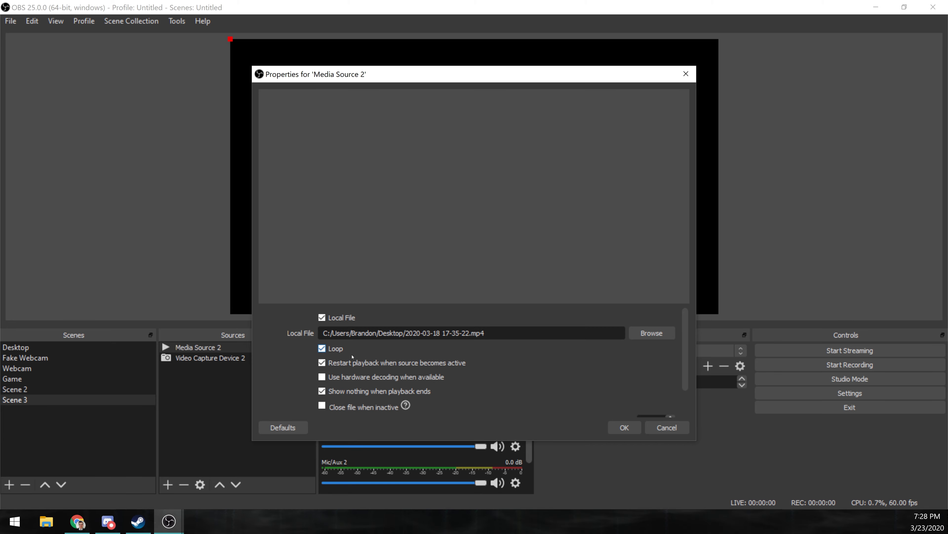
click(623, 427)
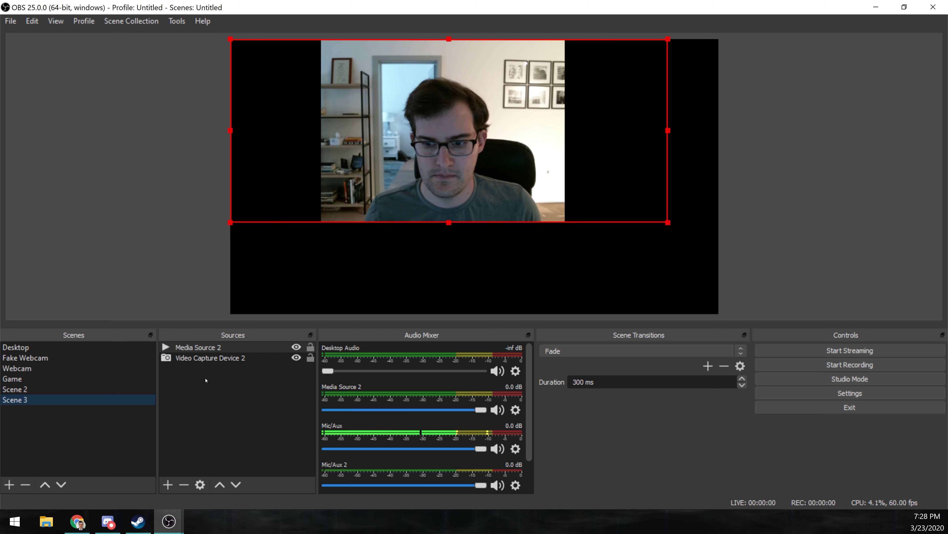
Step: Start the VirtualCam output with OBS-Camera as the target camera
click(180, 23)
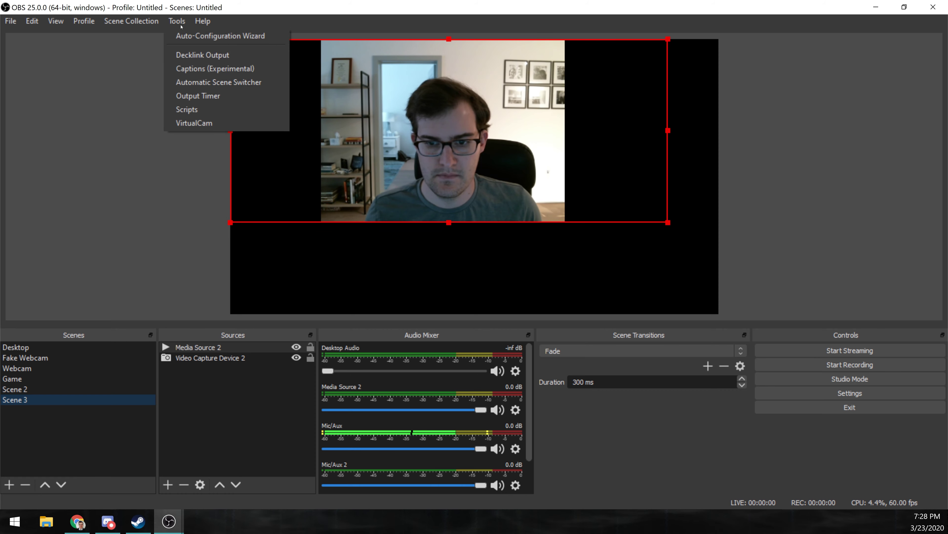
click(194, 123)
drag(413, 173, 113, 66)
click(75, 205)
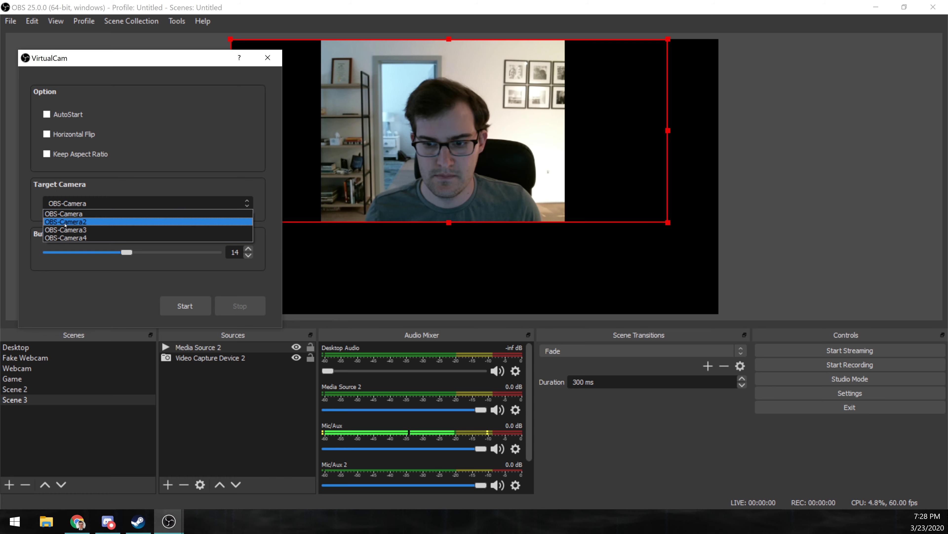
click(61, 216)
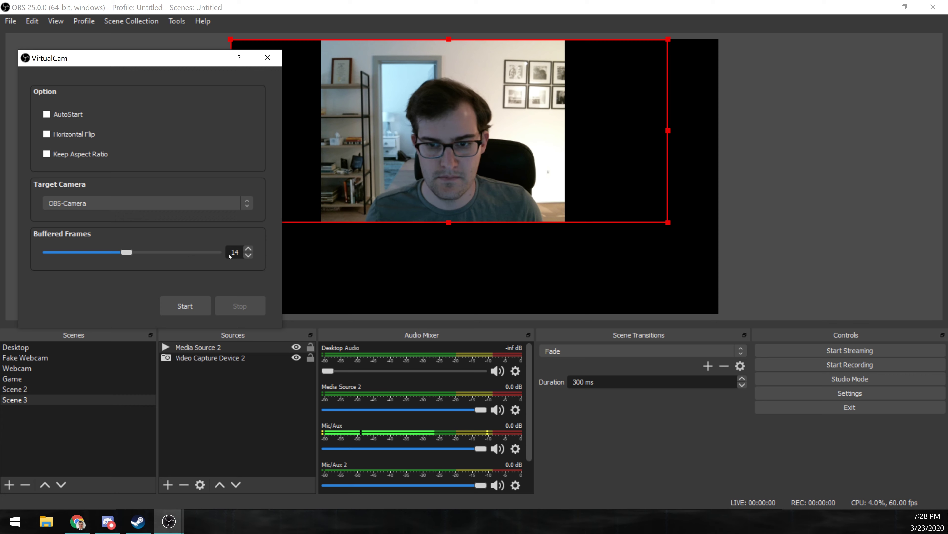
click(188, 307)
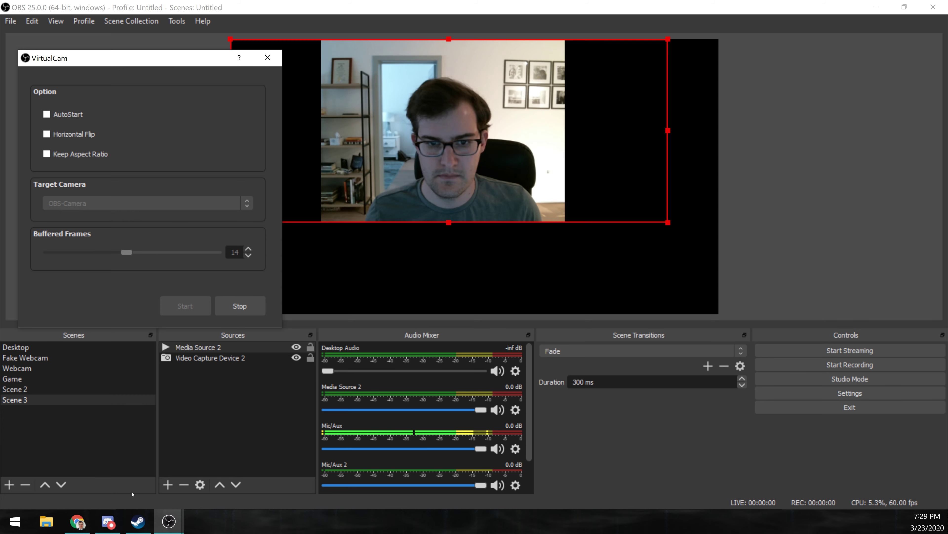
Step: In the Google Duo call's settings, choose OBS-Camera from the camera list
mouse_move(73, 530)
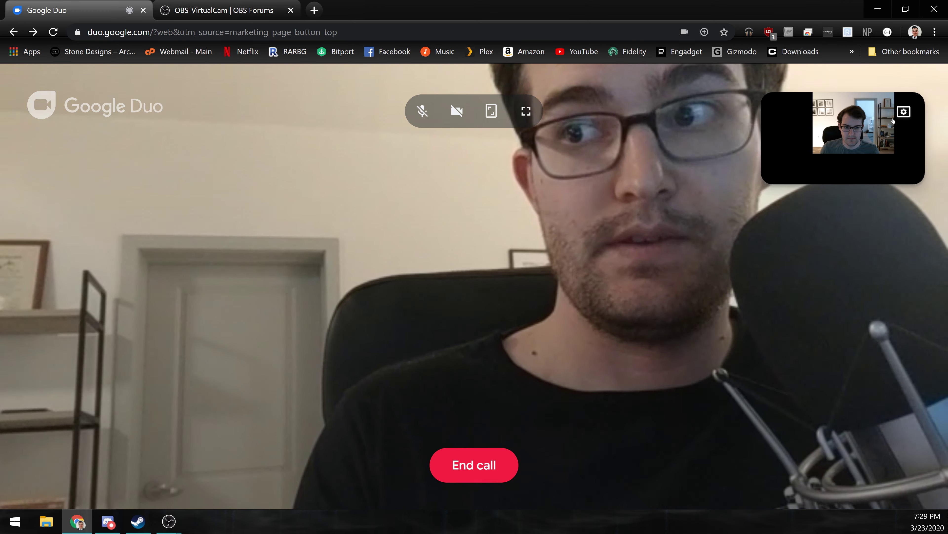
click(905, 110)
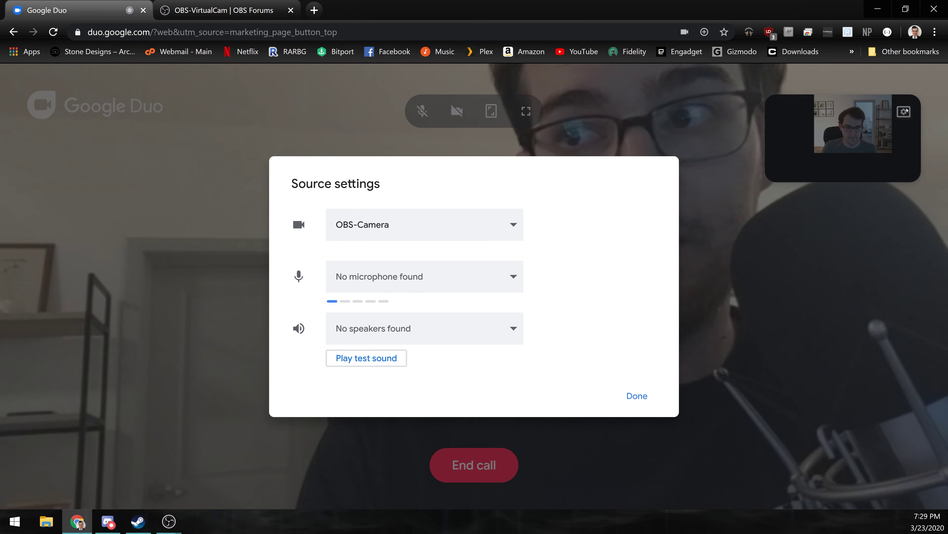
click(420, 221)
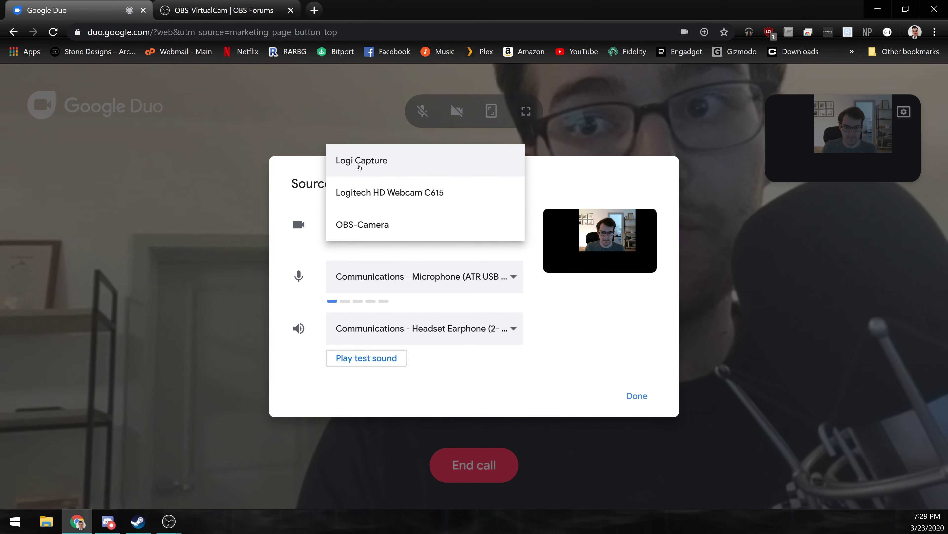